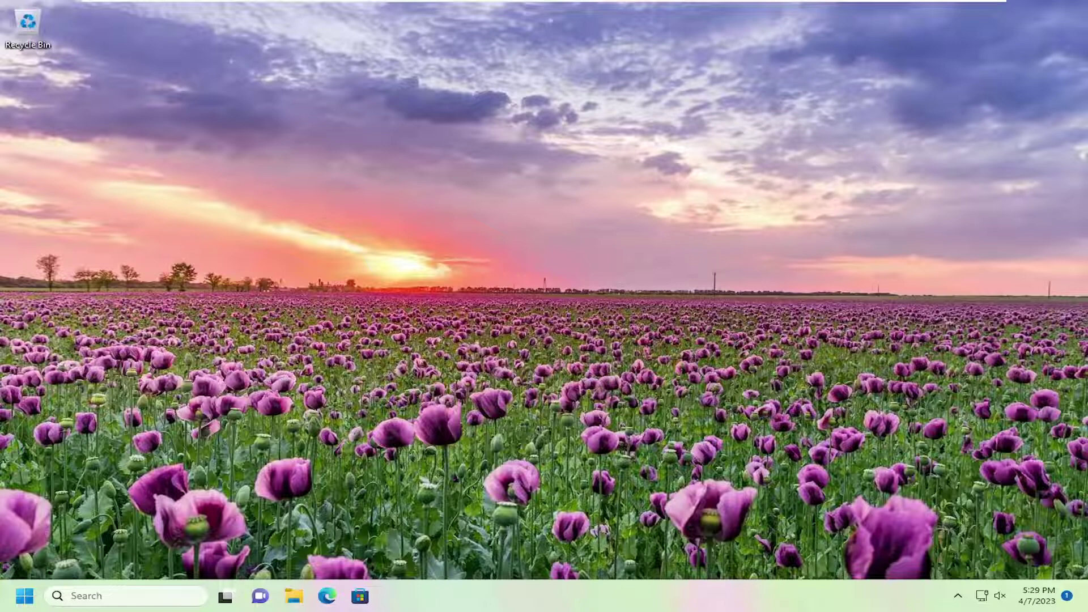
Step: Search Windows for "device manager" from the taskbar
{"action": "left_click", "coordinate": [127, 596]}
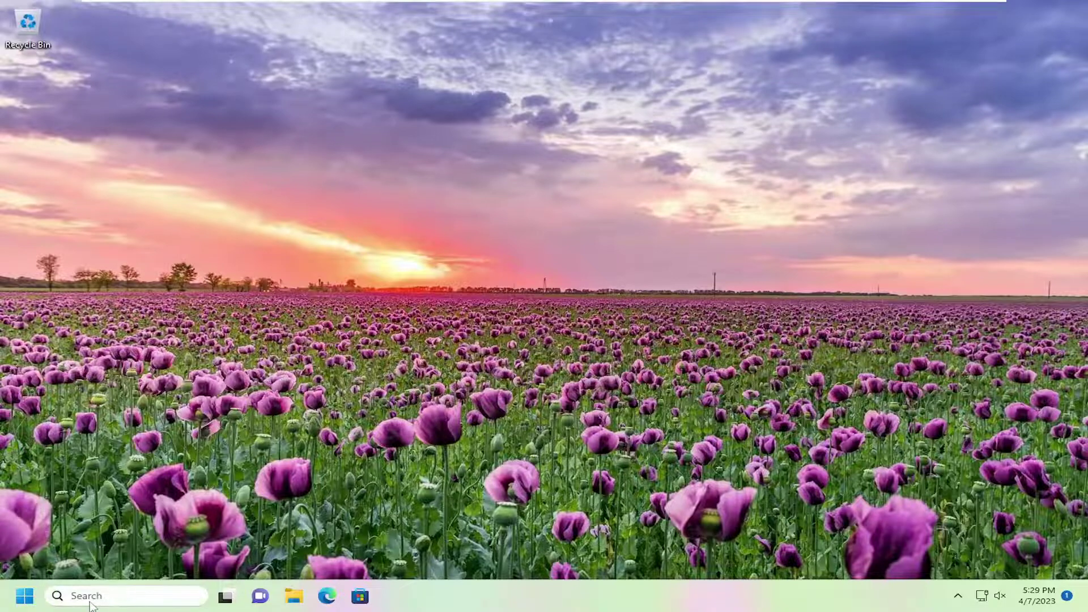
{"action": "type", "text": "device m"}
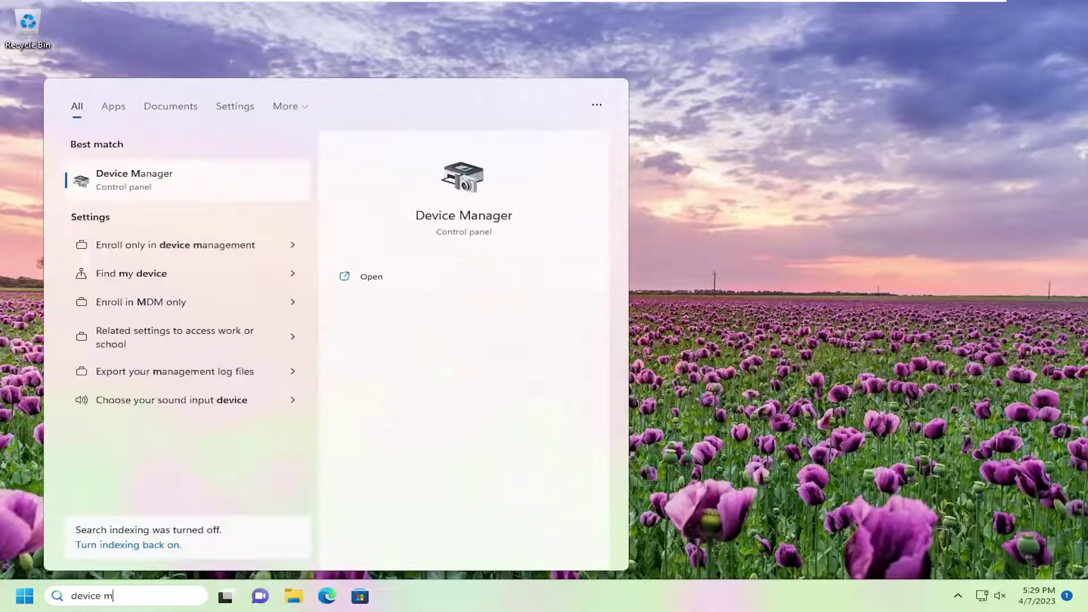
{"action": "type", "text": "anager"}
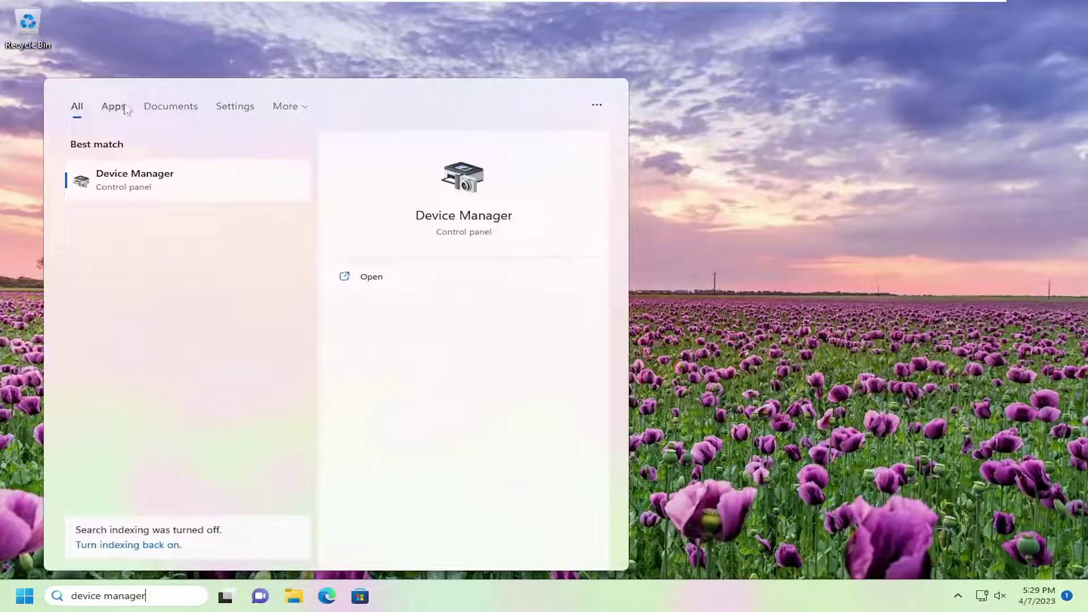
Step: Choose Uninstall device for the Intel(R) 82574L Gigabit adapter under Network adapters
{"action": "left_click", "coordinate": [152, 170]}
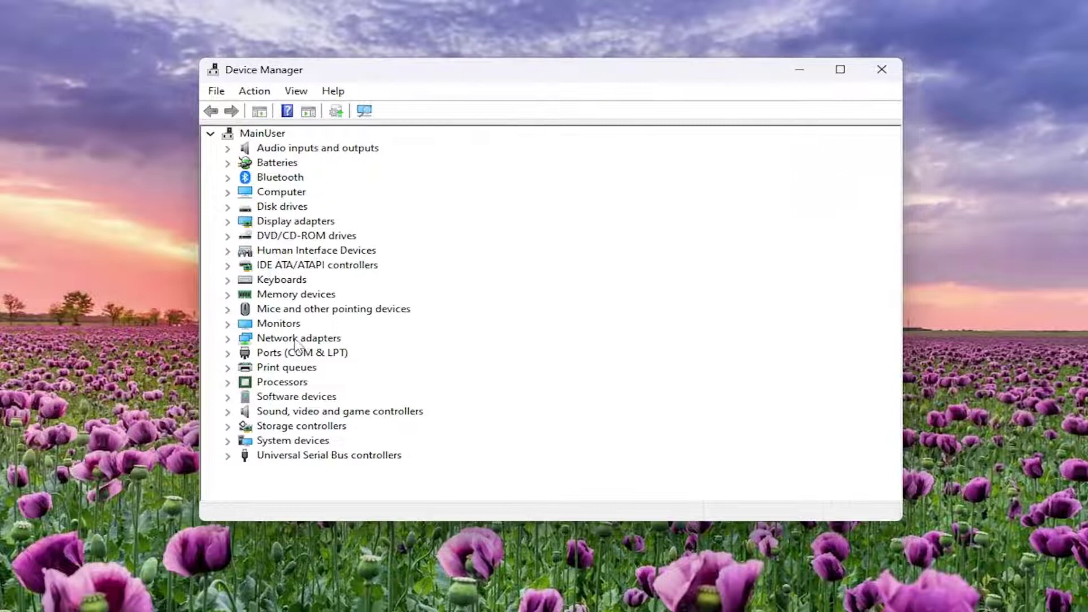
{"action": "double_click", "coordinate": [298, 341]}
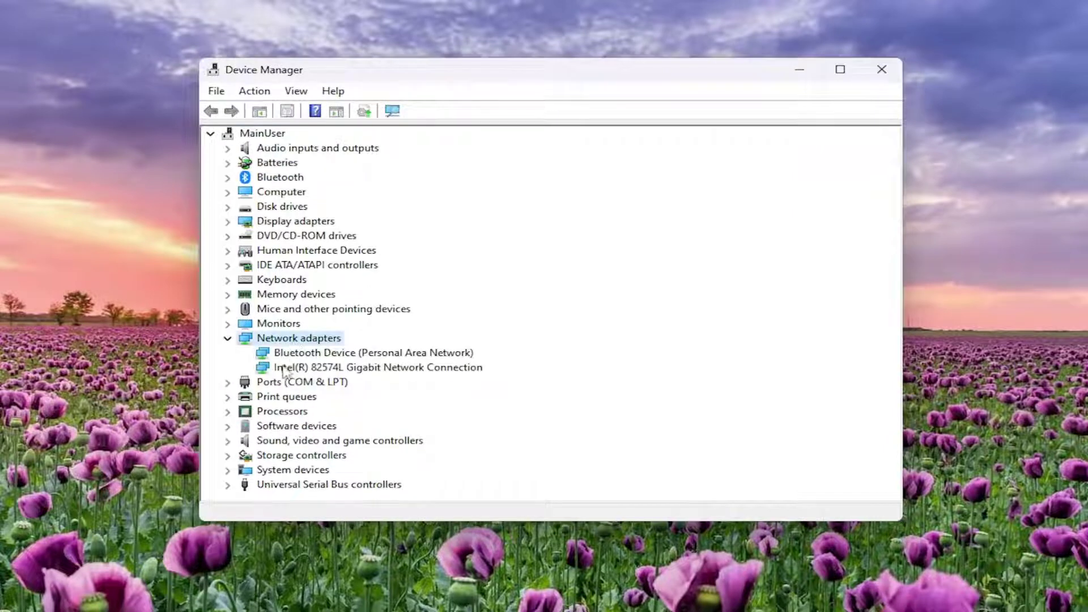
{"action": "left_click", "coordinate": [382, 375]}
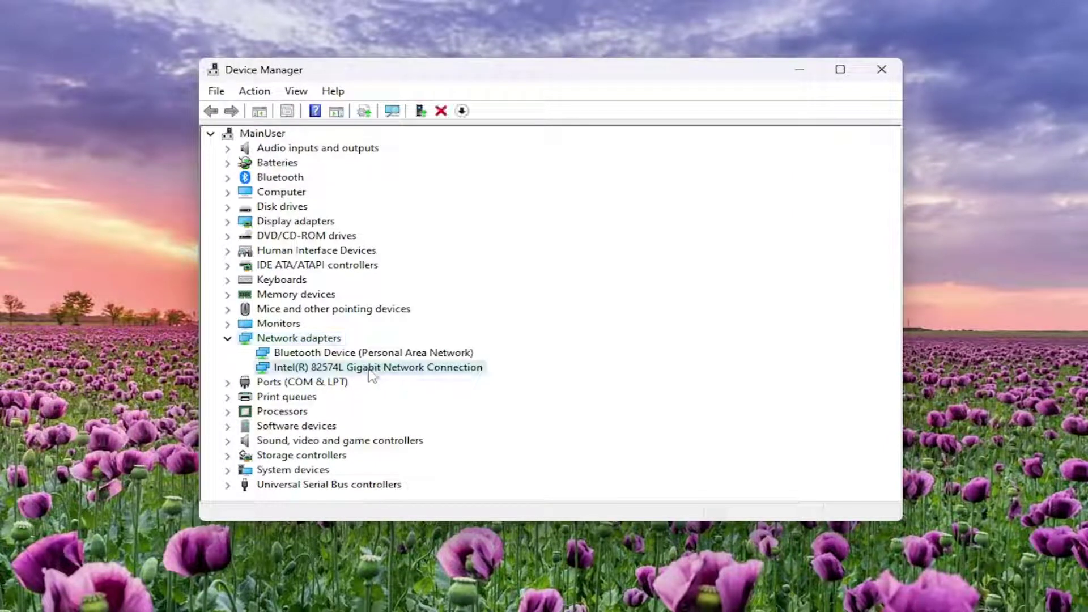
{"action": "right_click", "coordinate": [368, 375]}
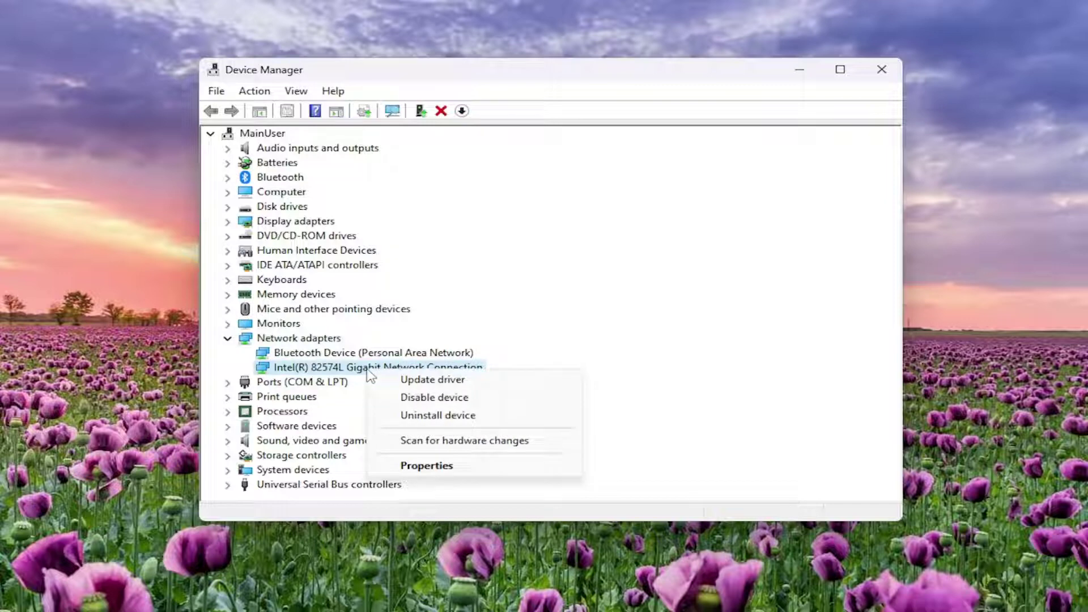
{"action": "left_click", "coordinate": [426, 416]}
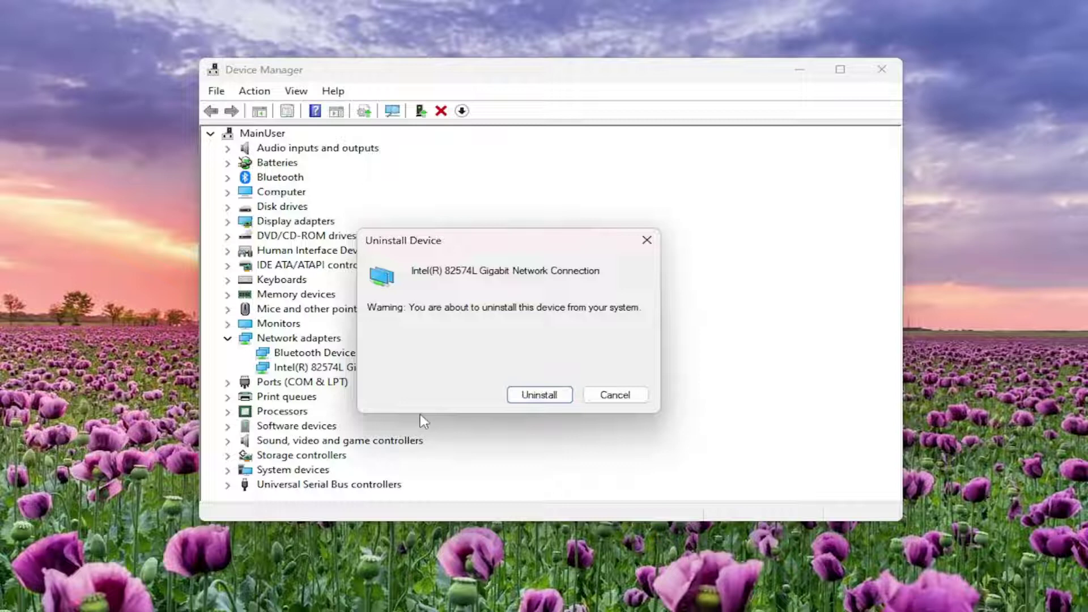
Step: Confirm uninstalling the Intel 82574L Gigabit network adapter
{"action": "left_click", "coordinate": [539, 398]}
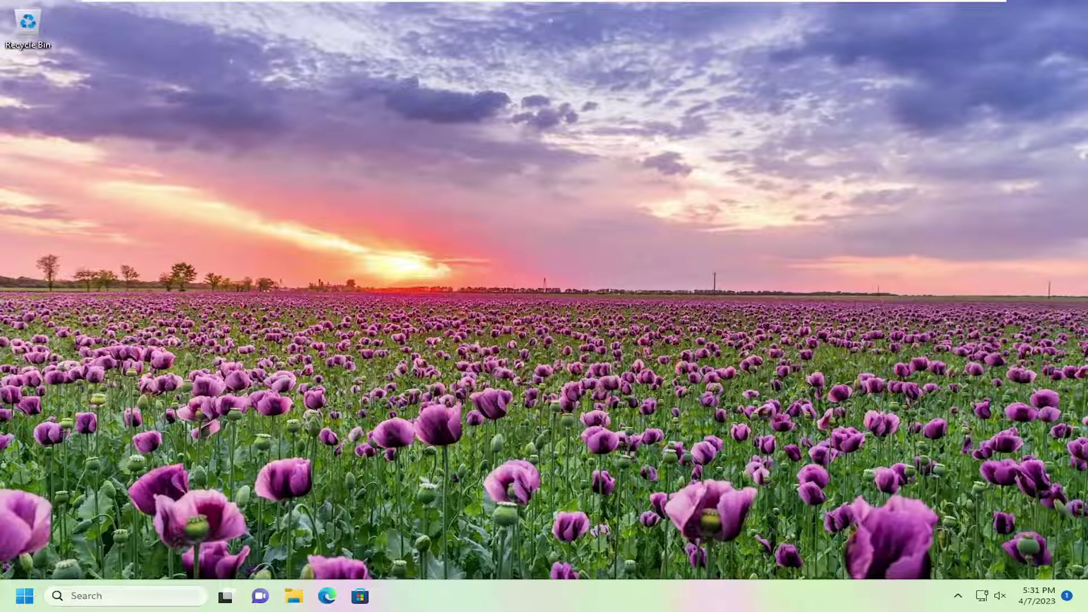
Step: Search for "network reset" and open the Network reset settings page
{"action": "left_click", "coordinate": [107, 597]}
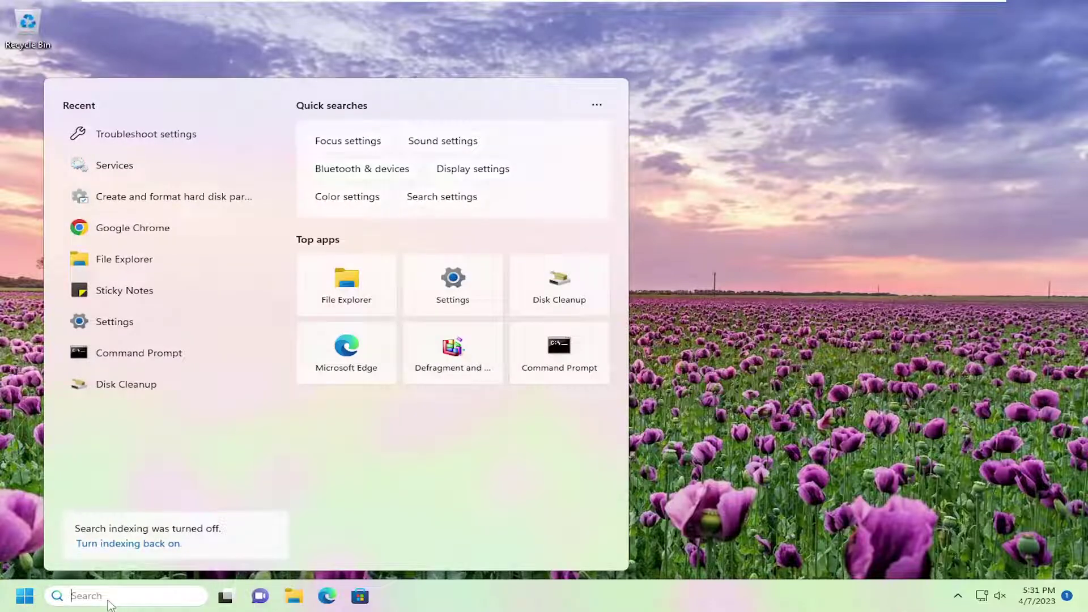
{"action": "type", "text": "network reset"}
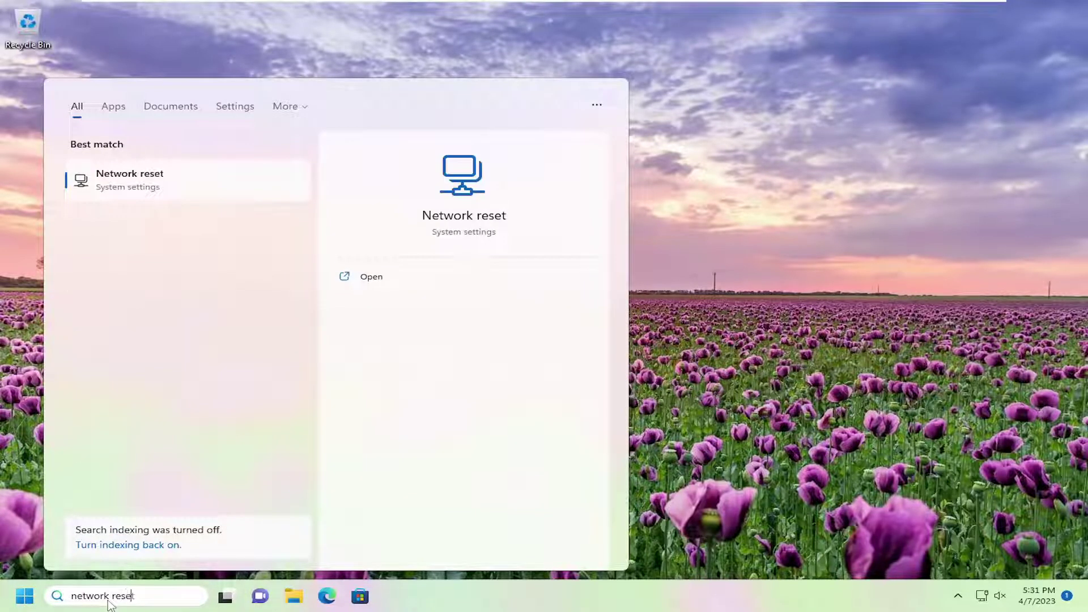
{"action": "left_click", "coordinate": [128, 181]}
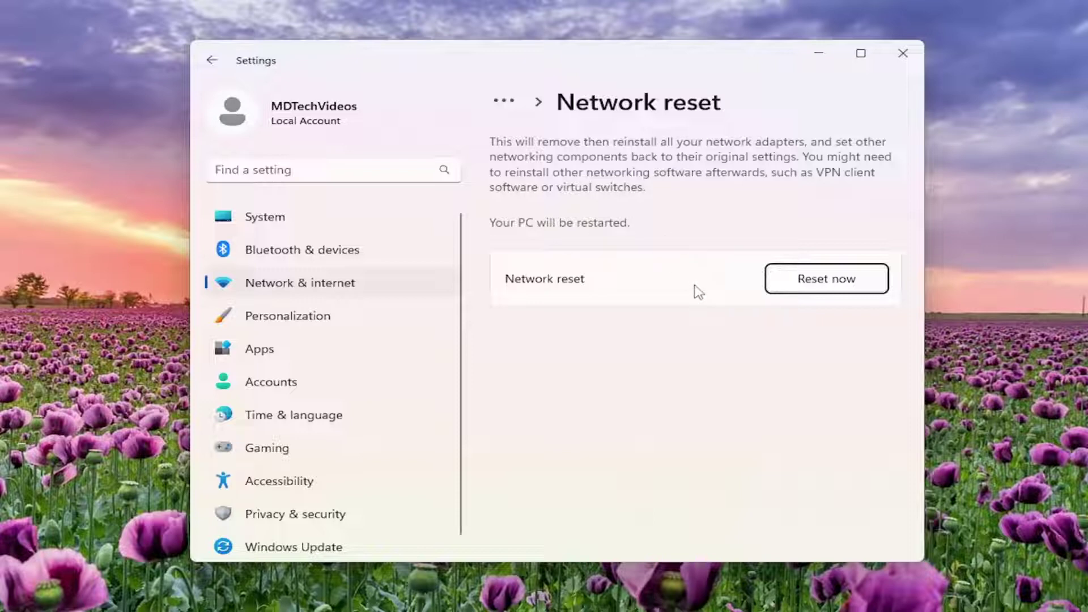
Step: Reset network settings now, confirm with Yes, and dismiss the sign-out notice
{"action": "left_click", "coordinate": [823, 282]}
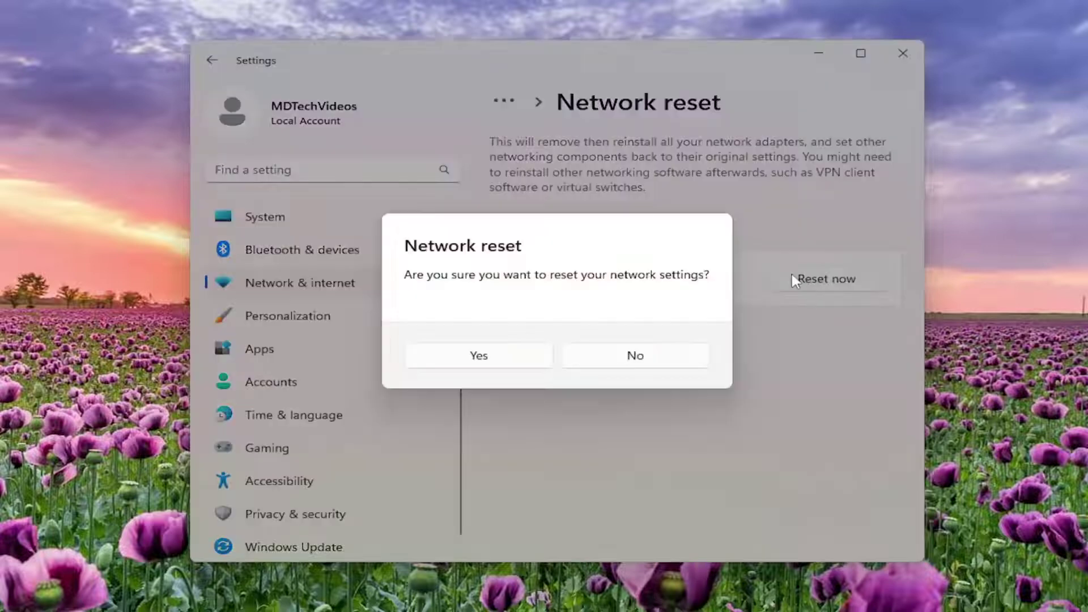
{"action": "left_click", "coordinate": [464, 359]}
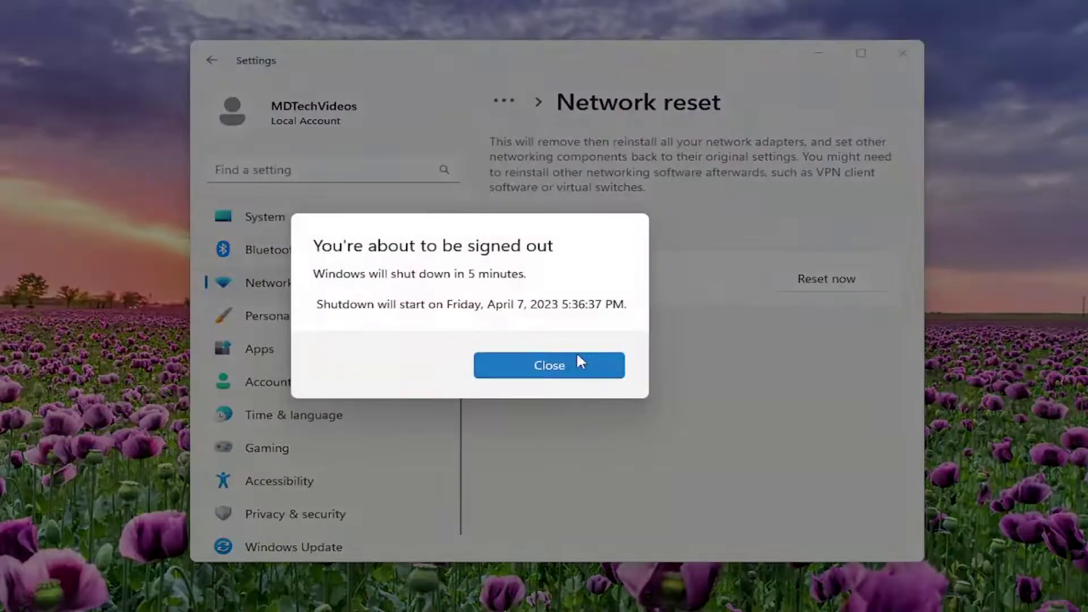
{"action": "left_click", "coordinate": [576, 361]}
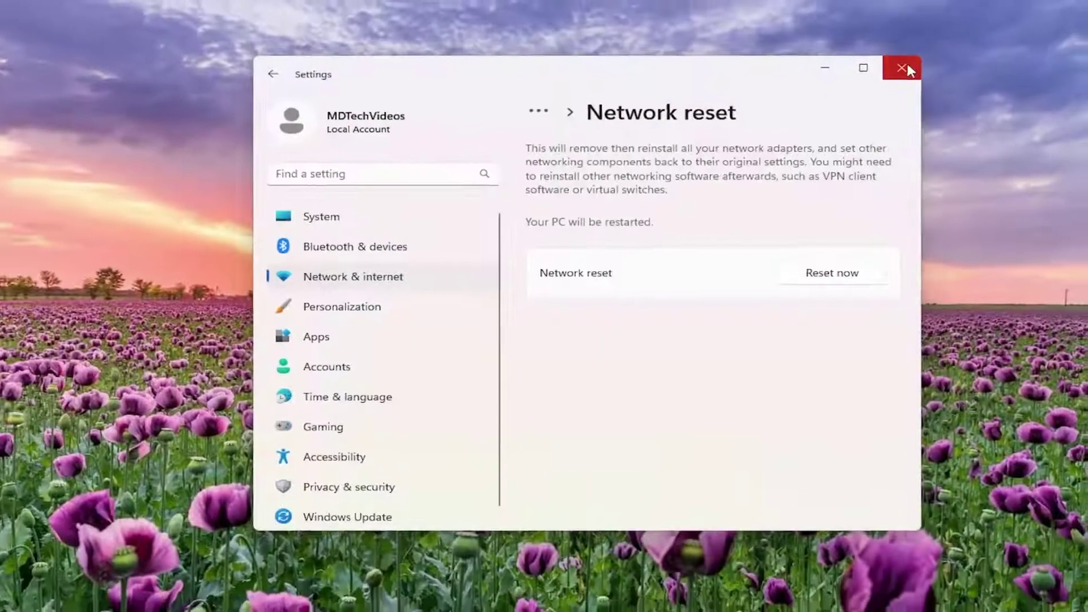
Step: Close Settings and bring up the Start button's power user menu
{"action": "left_click", "coordinate": [907, 68]}
{"action": "right_click", "coordinate": [24, 596]}
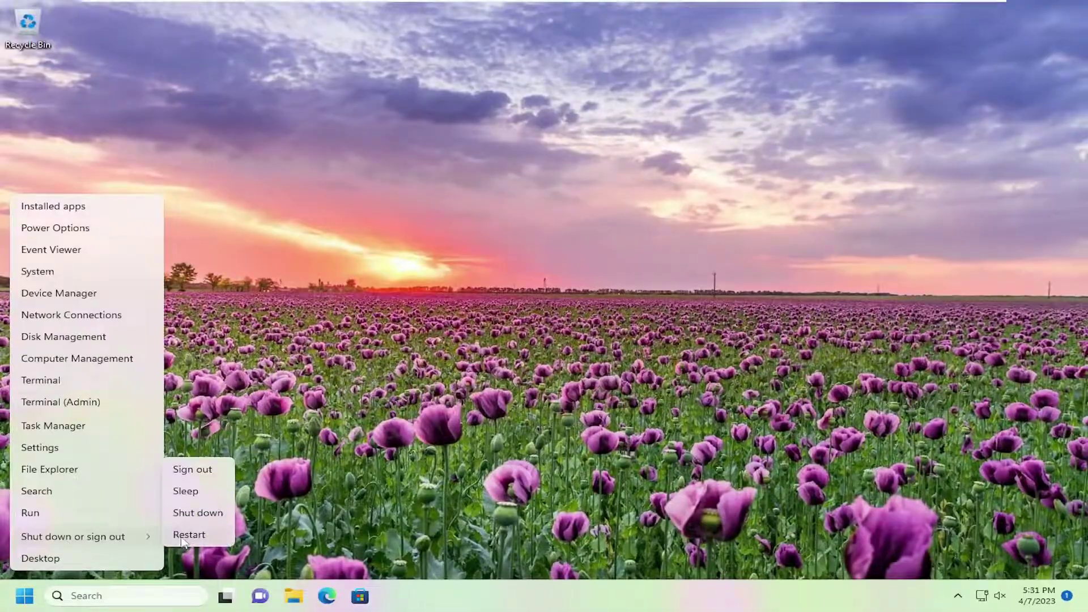